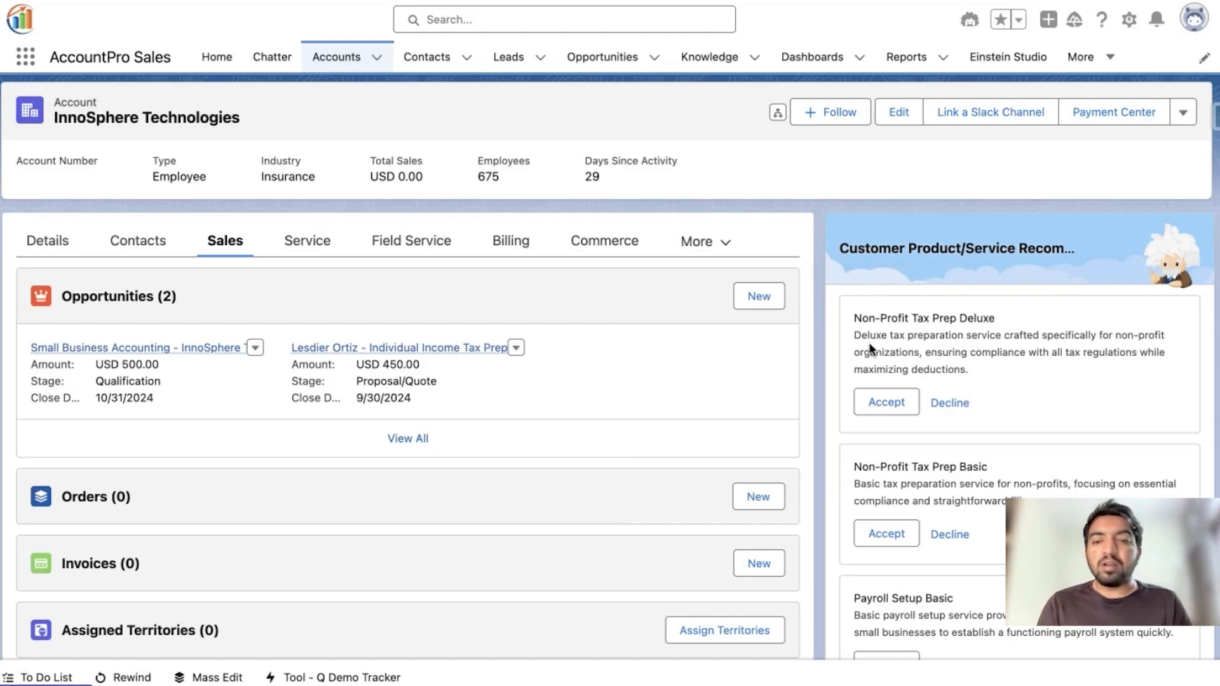
Accept the recommendation as a Pipeline opportunity closing October 30, 2024, and confirm creation
scroll(869, 346, "down", 3)
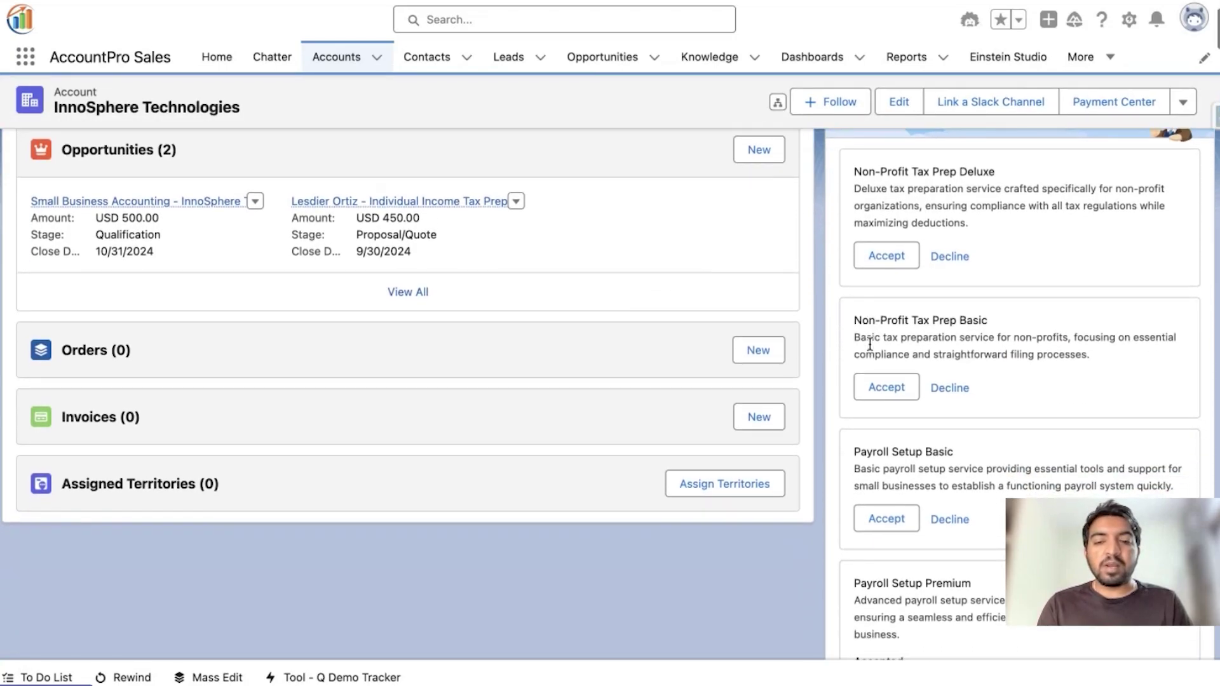
scroll(868, 341, "up", 1)
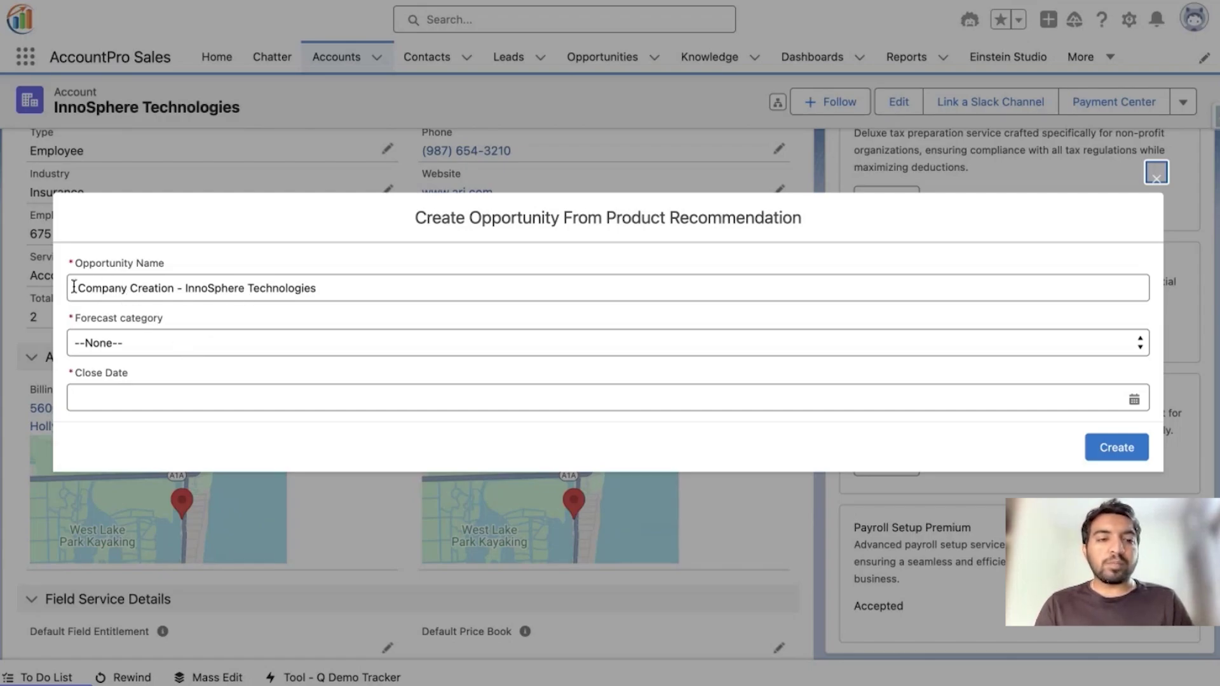
left_click(260, 339)
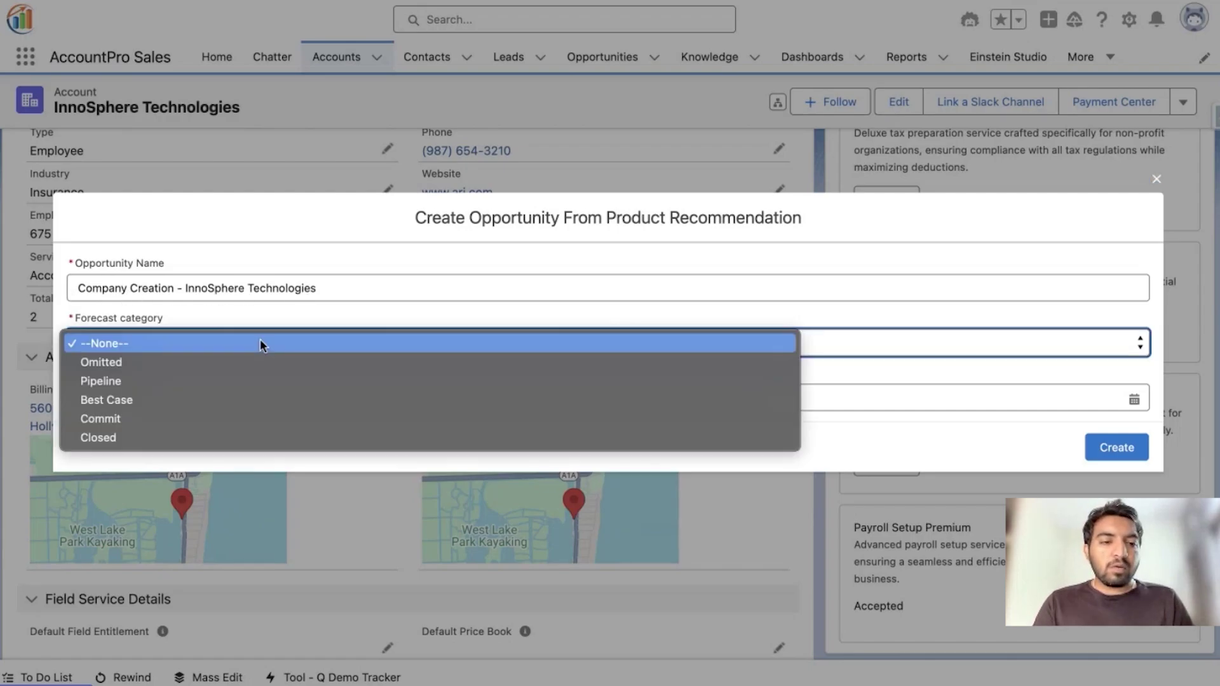
left_click(260, 380)
left_click(243, 401)
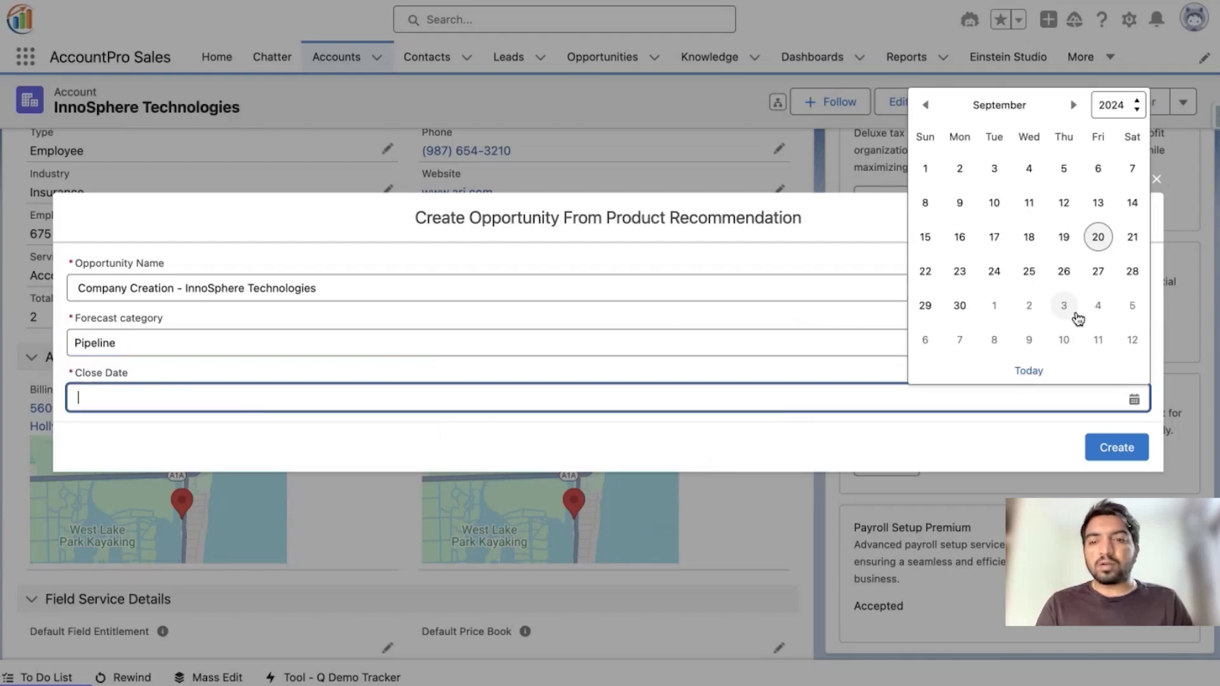
left_click(1073, 105)
left_click(1029, 305)
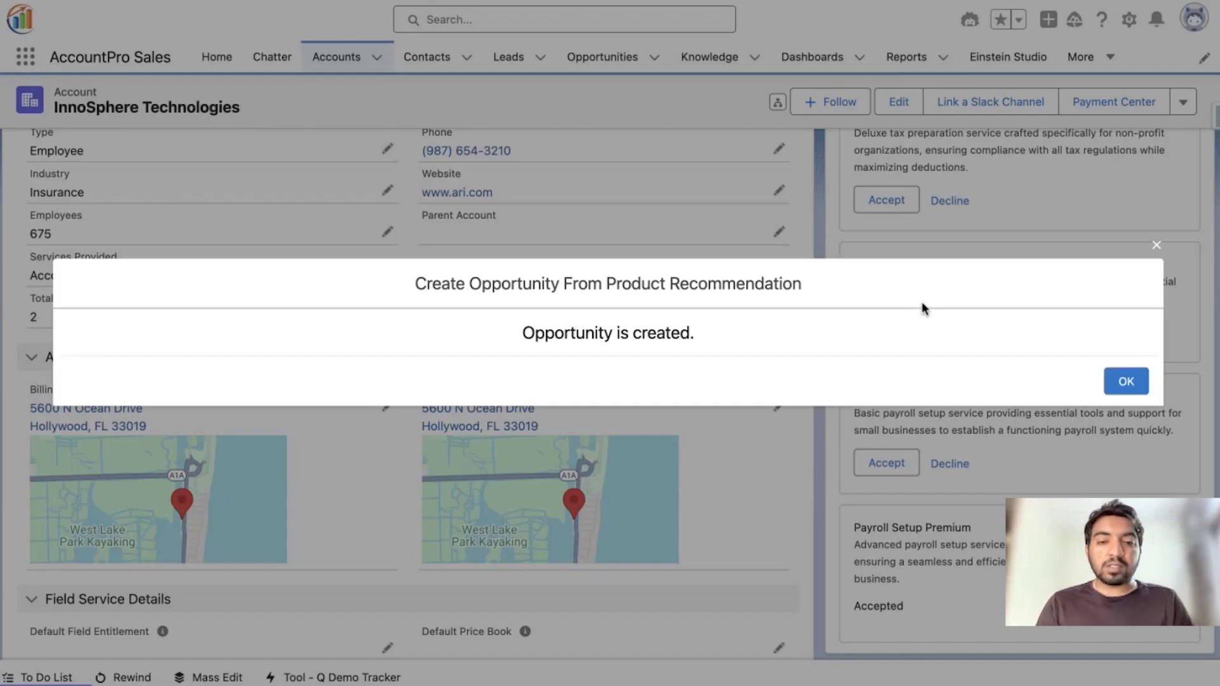
left_click(1126, 381)
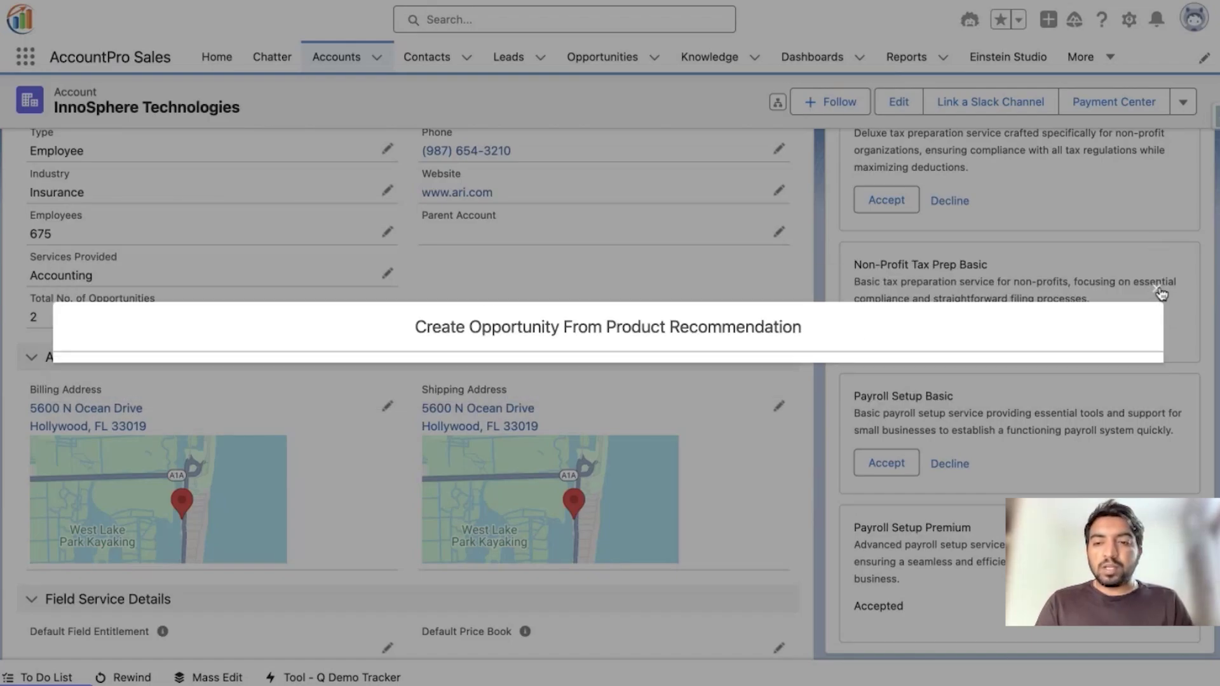
Open the Company Creation - InnoSphere Technologies opportunity and verify its USD 500.00 Company Creation product
scroll(541, 303, "up", 5)
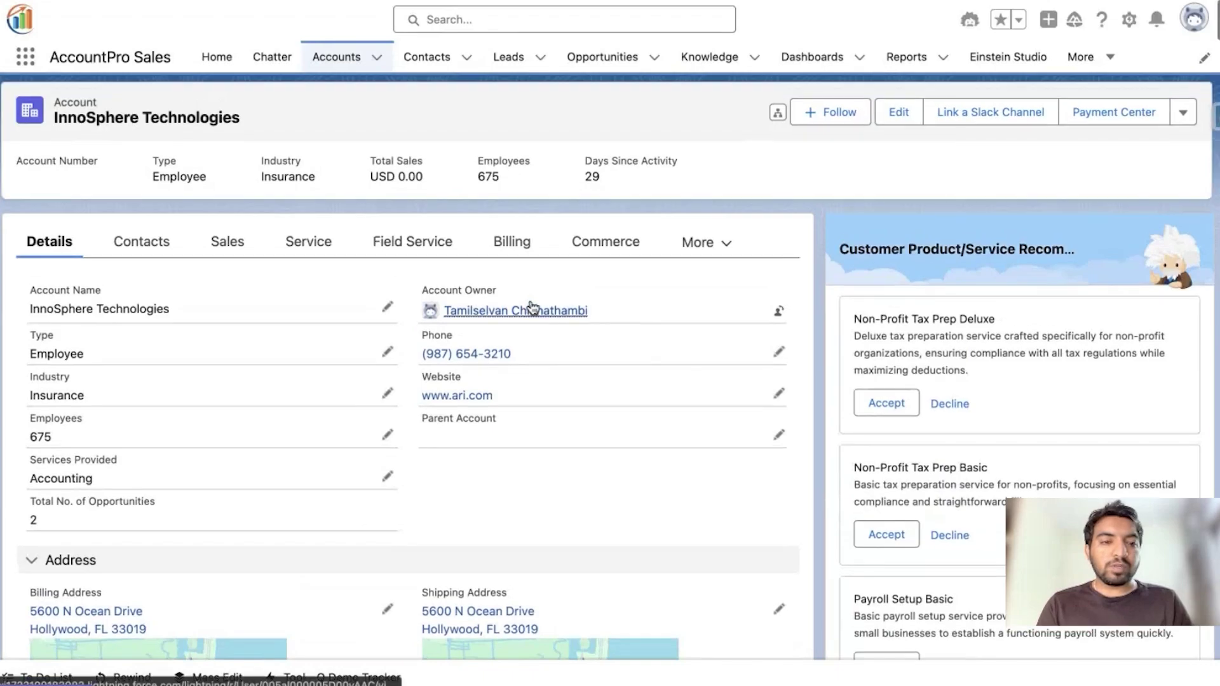
left_click(216, 243)
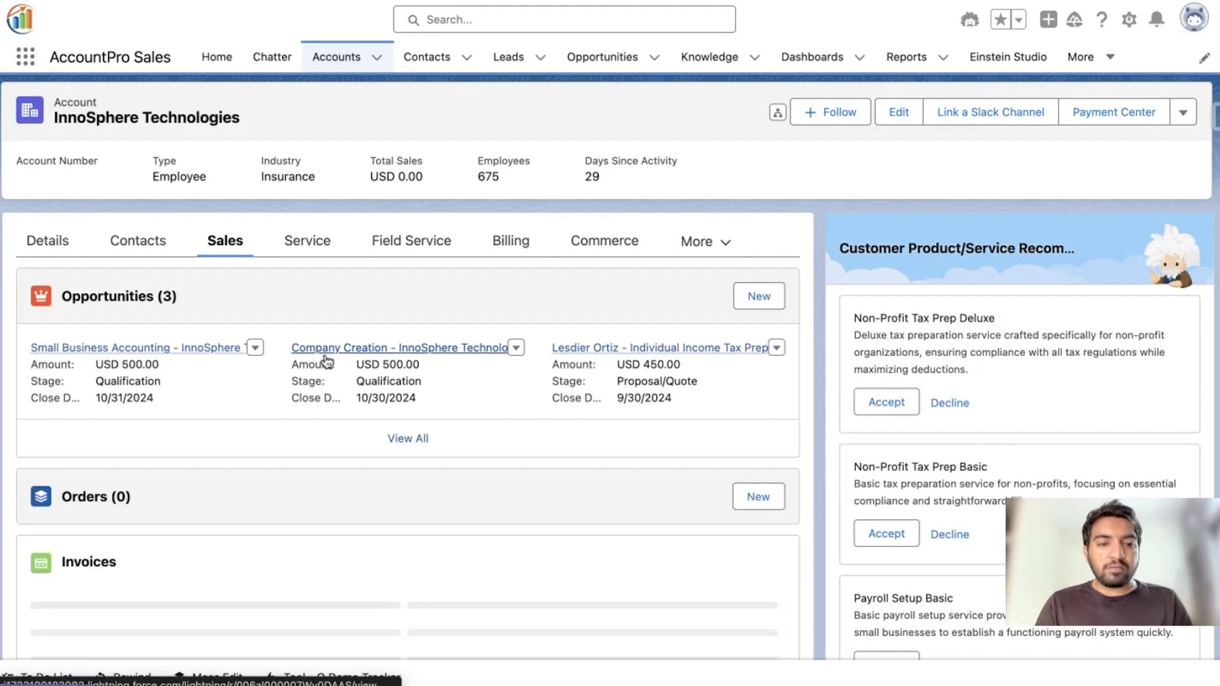
left_click(353, 348)
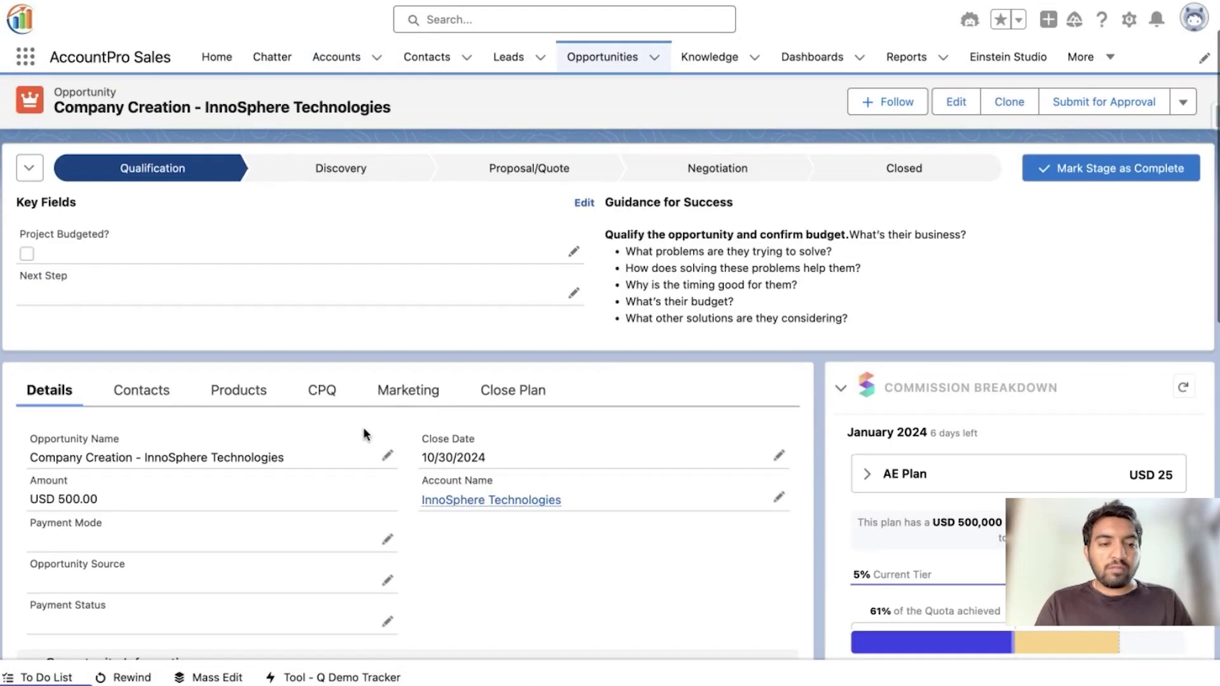
left_click(233, 393)
scroll(263, 422, "down", 2)
mouse_move(63, 437)
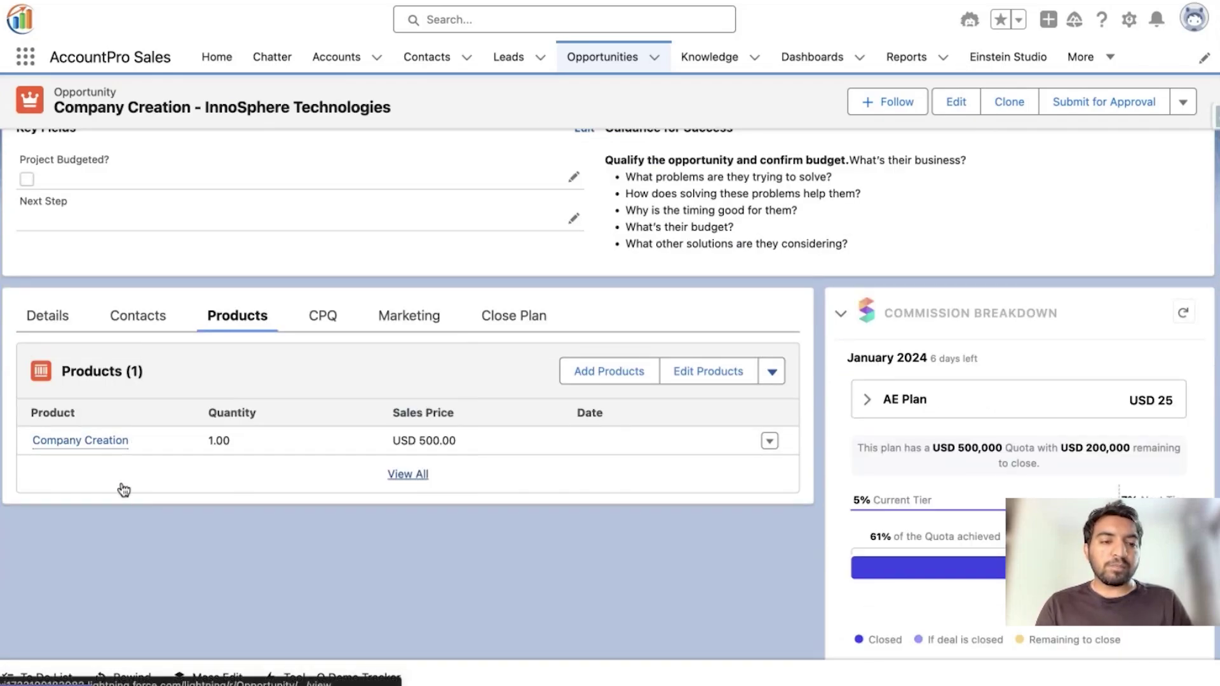
scroll(390, 375, "up", 3)
scroll(391, 379, "up", 1)
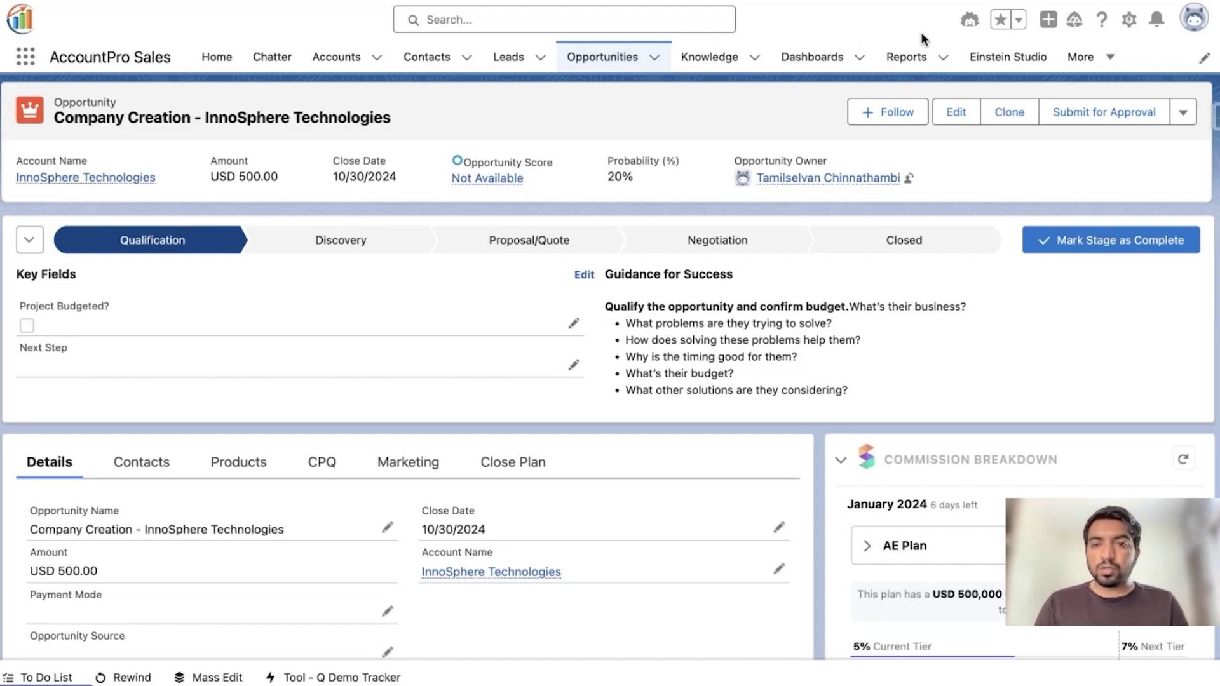
Ask Einstein about the firm's pricing models, getting Flat Fee, Hourly Rate and Tiered Pricing
left_click(970, 26)
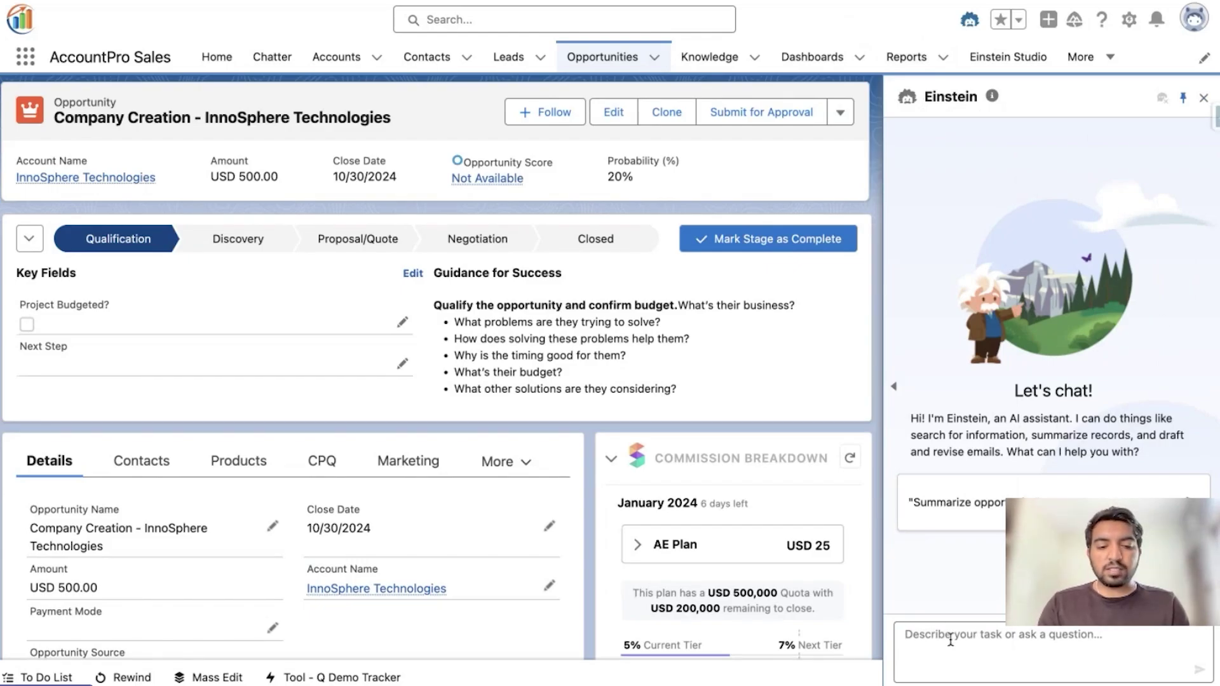
key("ctrl+v")
key("Return")
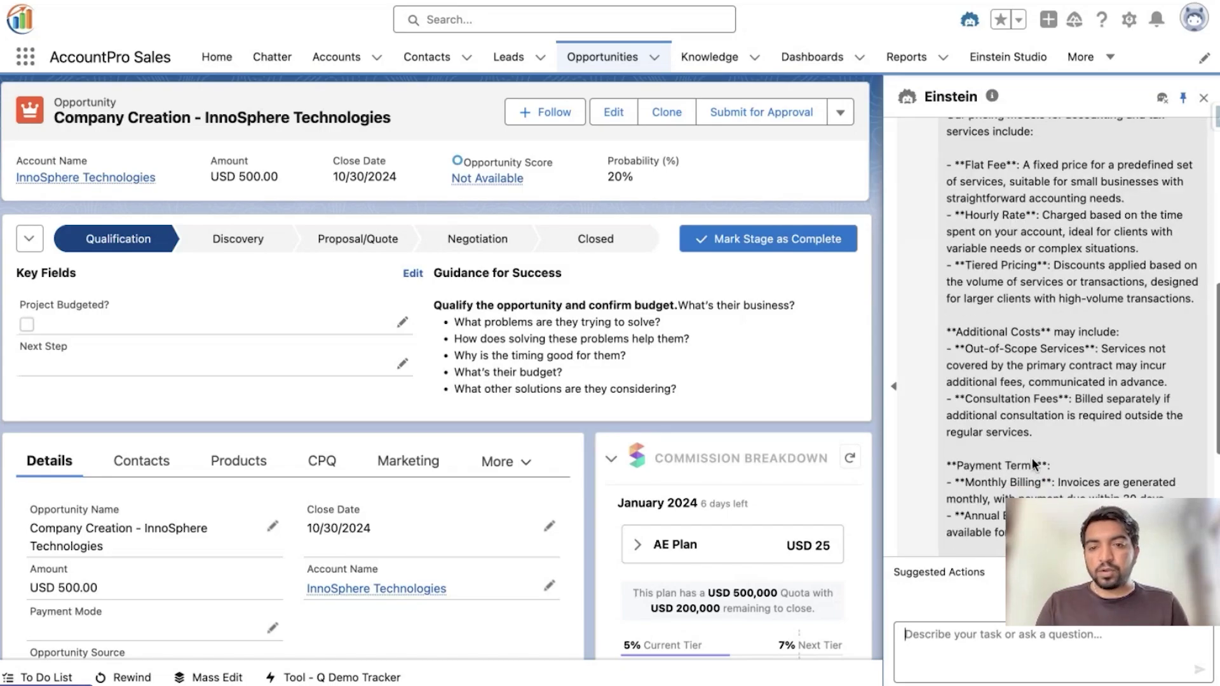
Ask Einstein about latest tax-law expertise, then list three similar Insurance-industry accounts
scroll(996, 391, "up", 2)
scroll(996, 390, "down", 2)
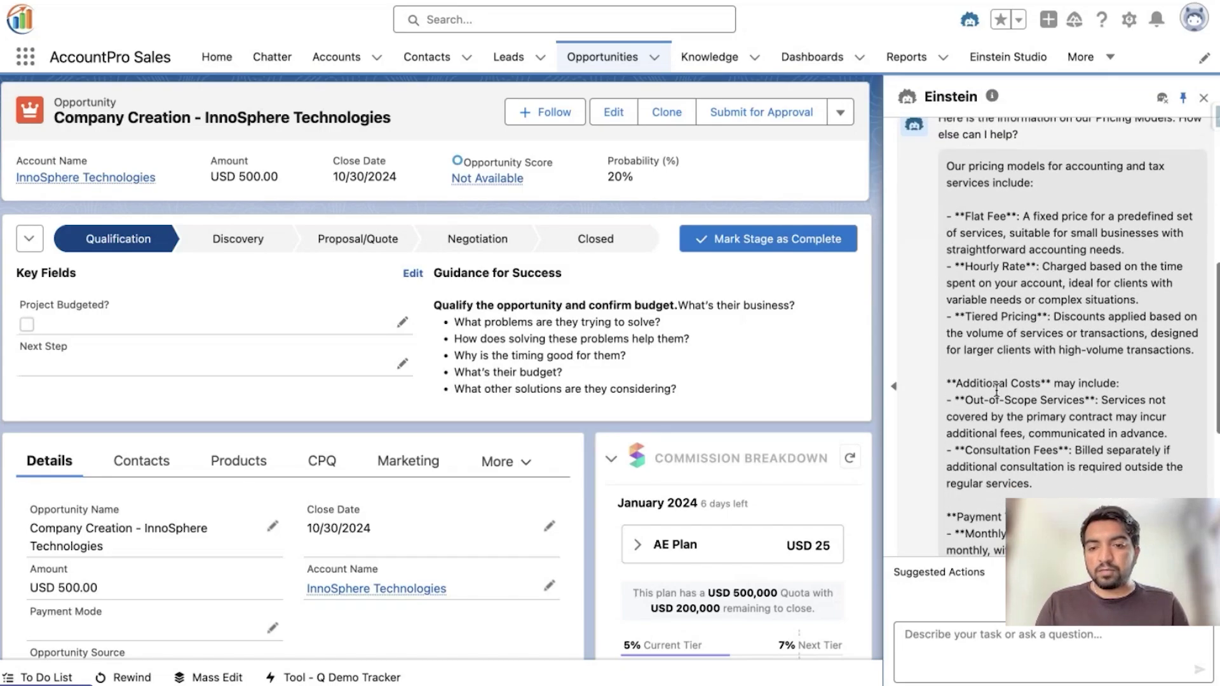
scroll(996, 391, "down", 3)
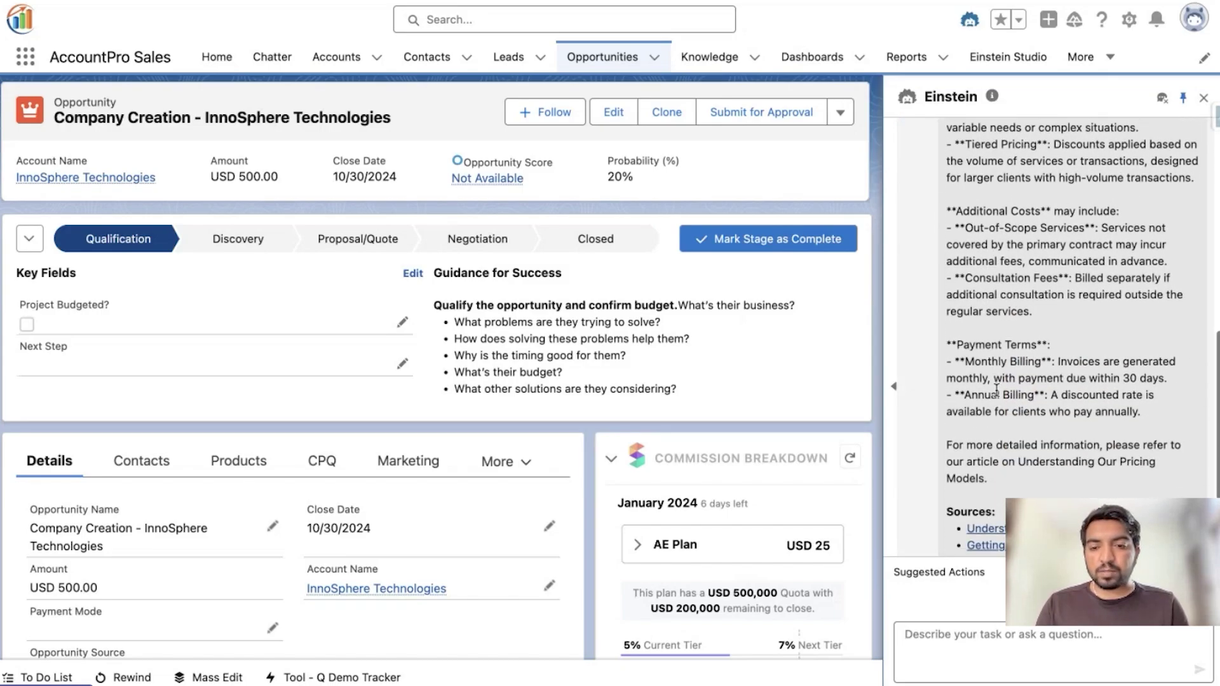
scroll(996, 391, "down", 3)
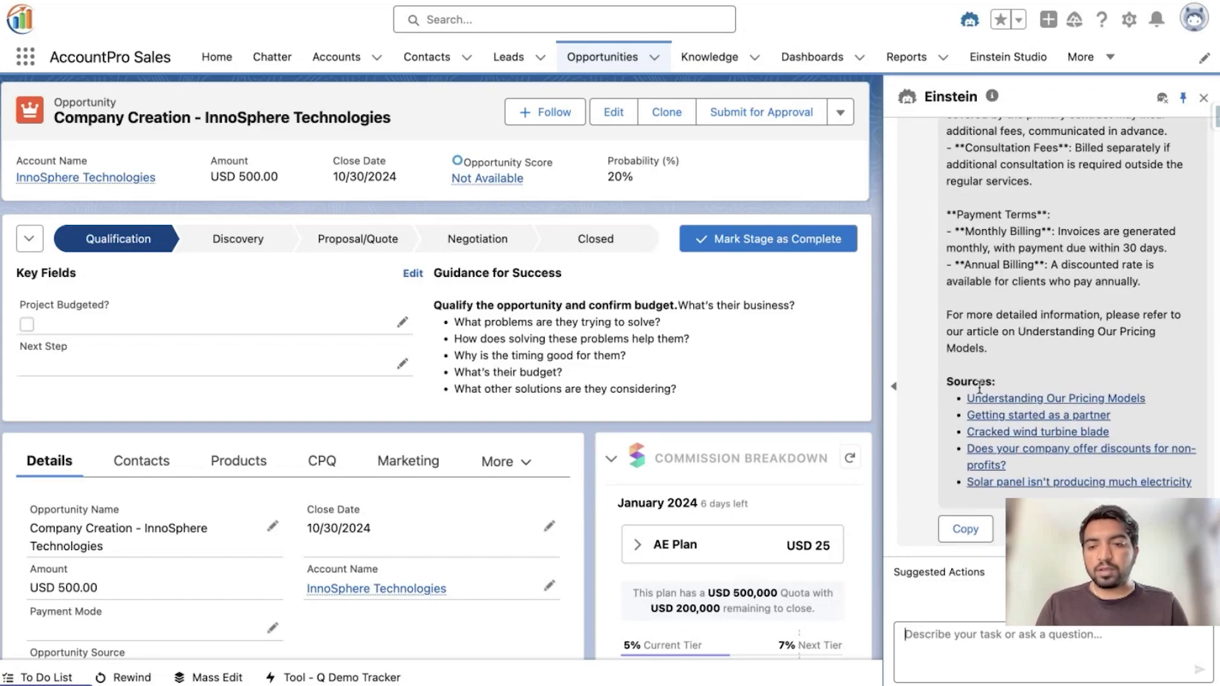
scroll(1050, 371, "up", 2)
scroll(1017, 457, "down", 2)
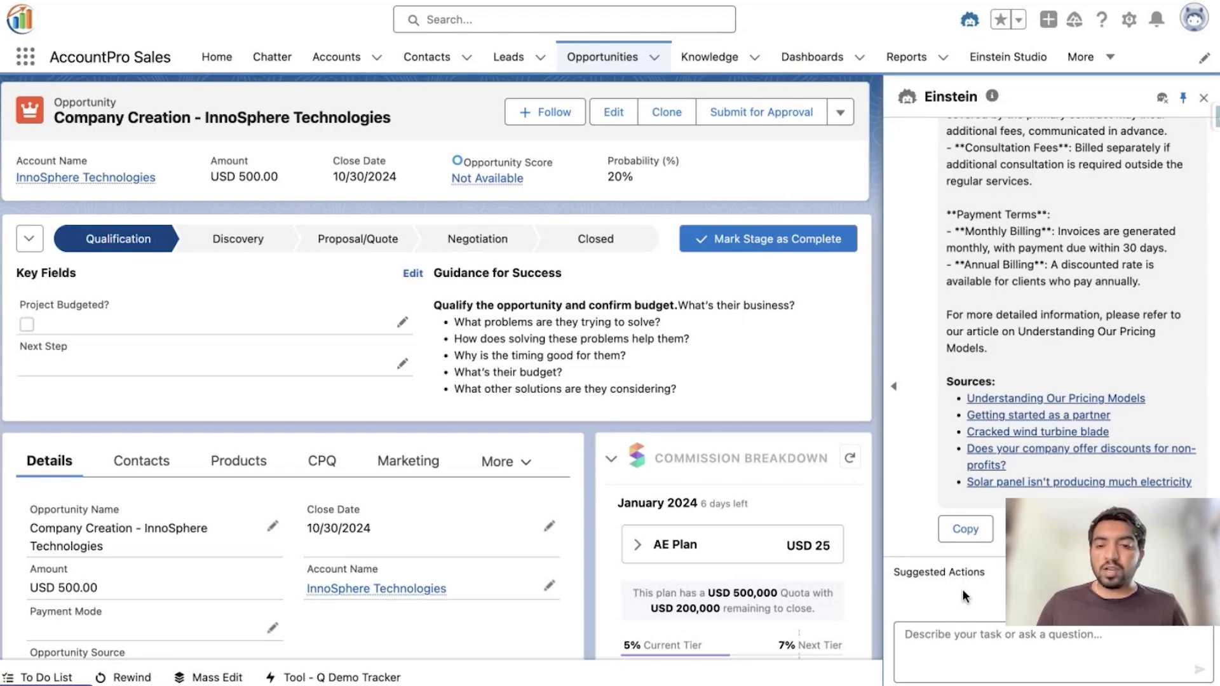
left_click(953, 636)
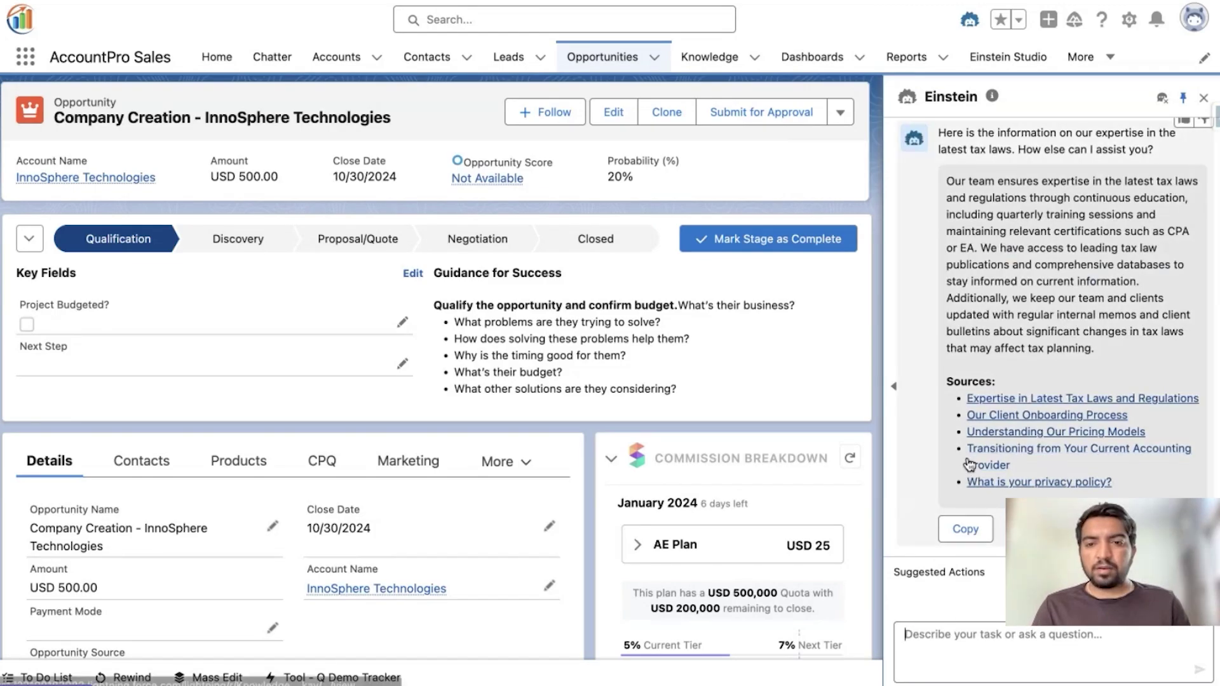
scroll(1033, 213, "up", 3)
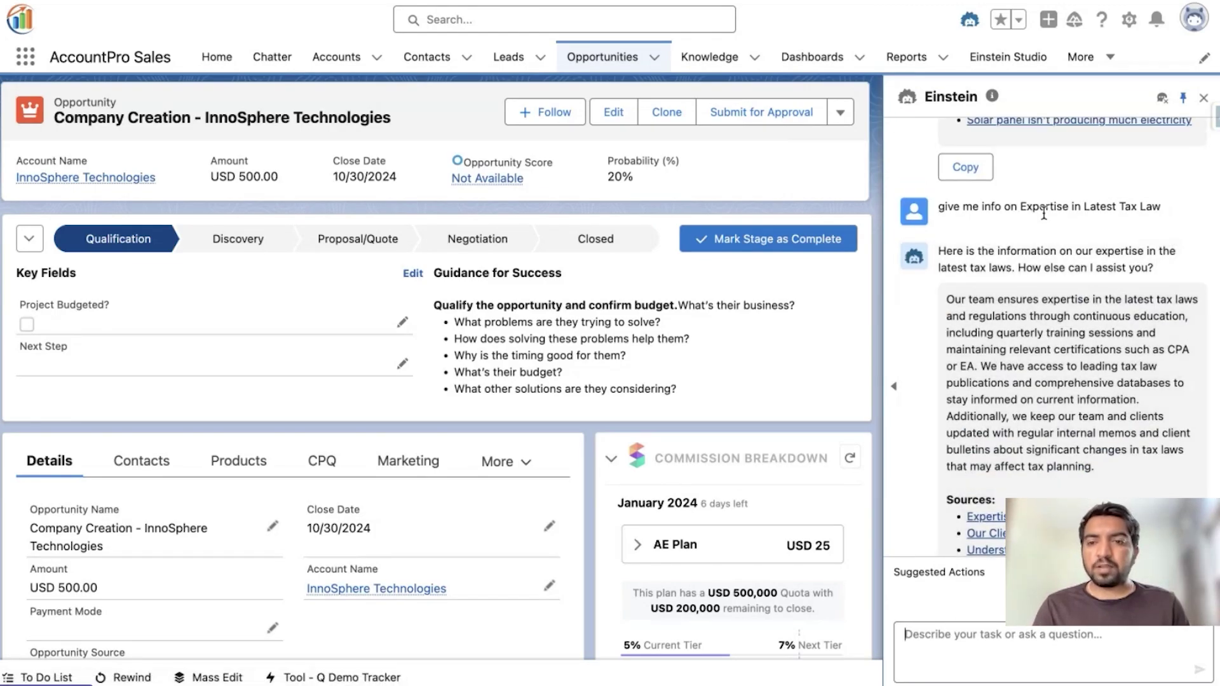
scroll(1058, 214, "down", 2)
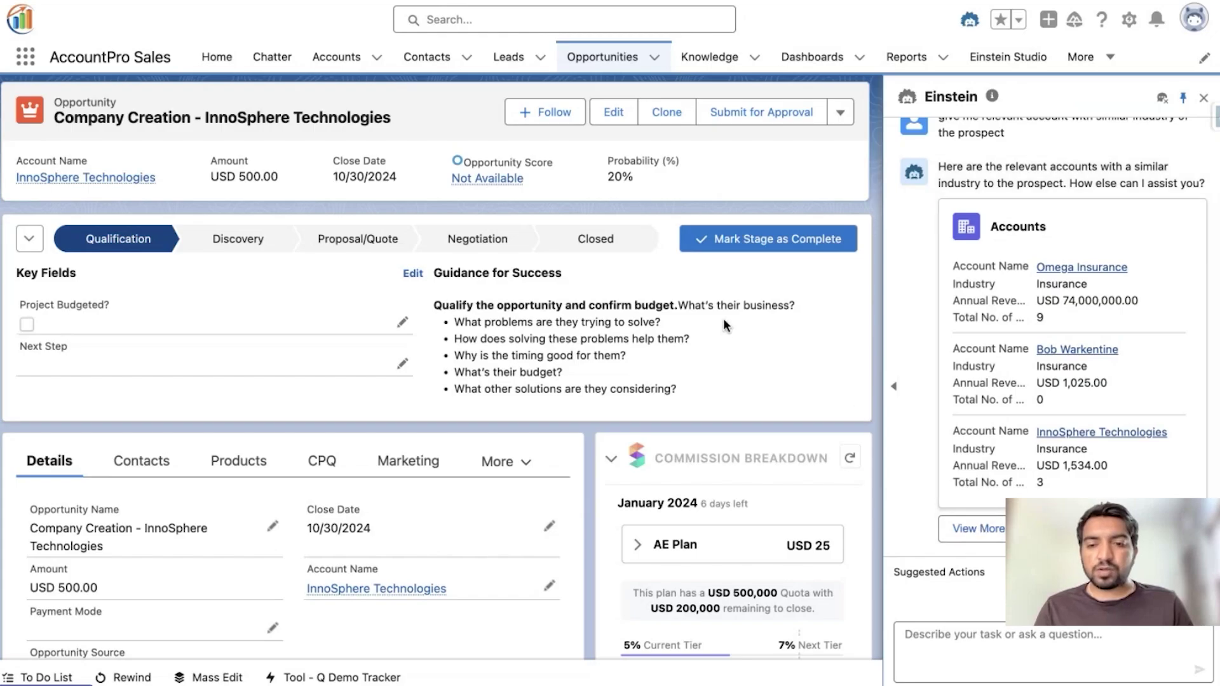
Expand the similar accounts and have Einstein draft 'Exploring Tax Planning Solutions for InnoSphere Technologies'
left_click(987, 534)
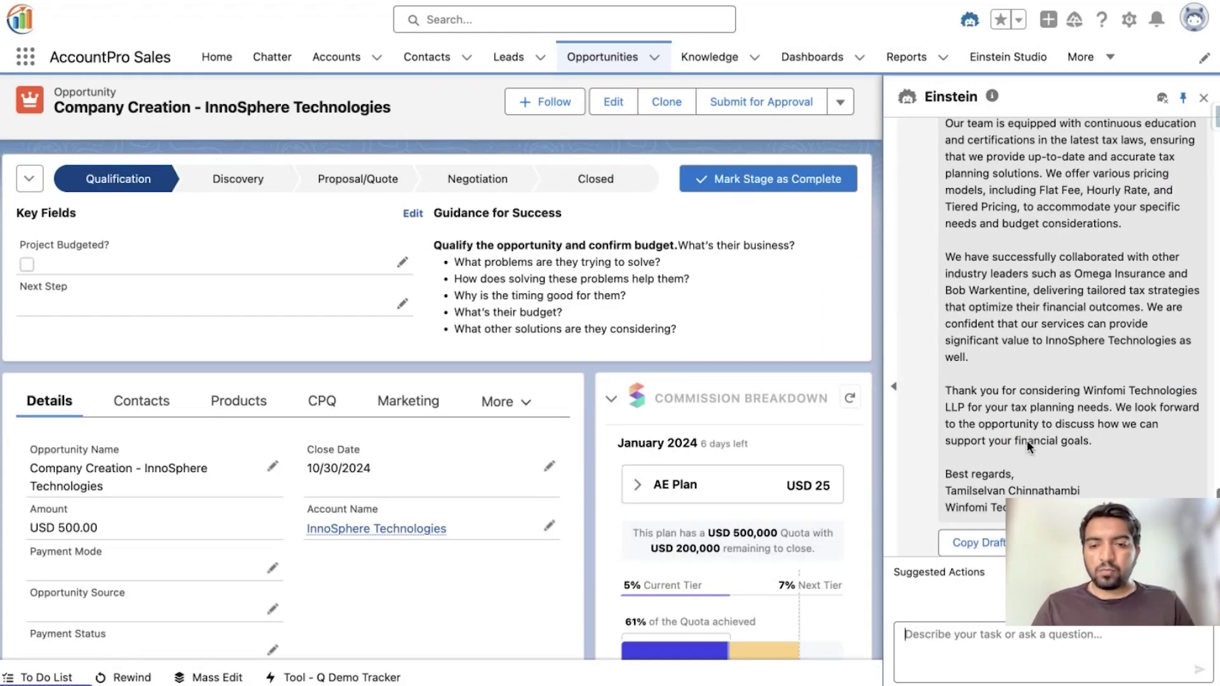
scroll(1056, 321, "up", 10)
scroll(1061, 304, "down", 2)
scroll(1061, 304, "down", 5)
scroll(987, 555, "up", 3)
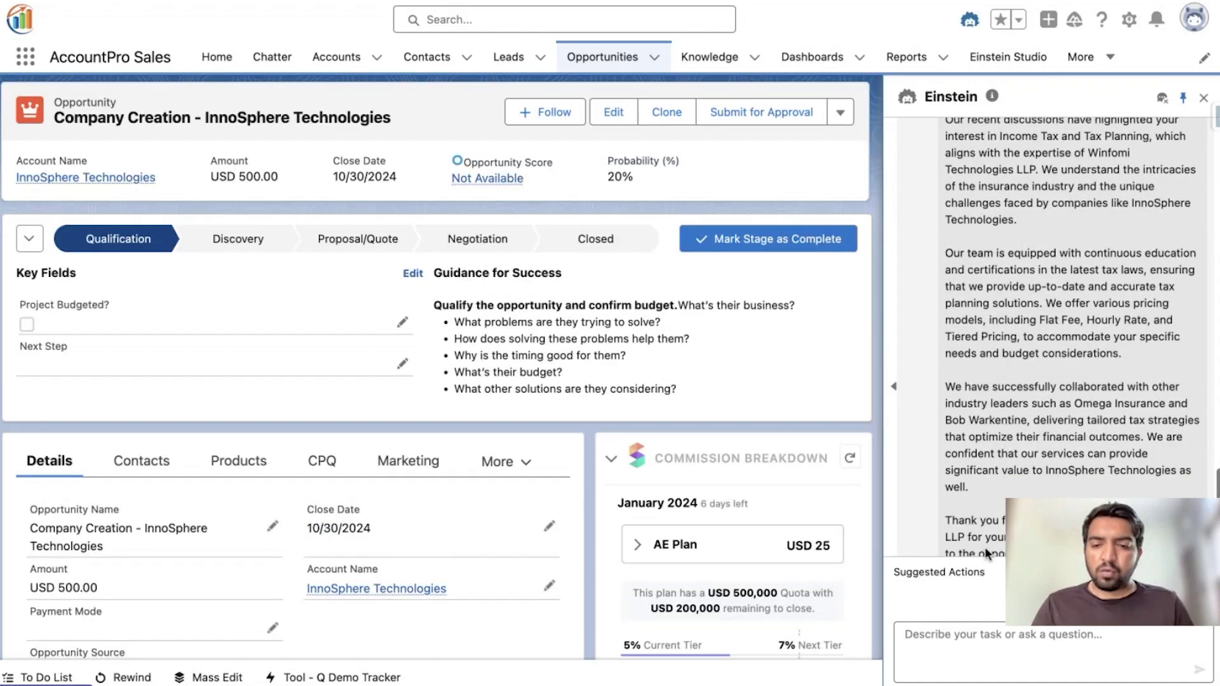
scroll(987, 555, "down", 3)
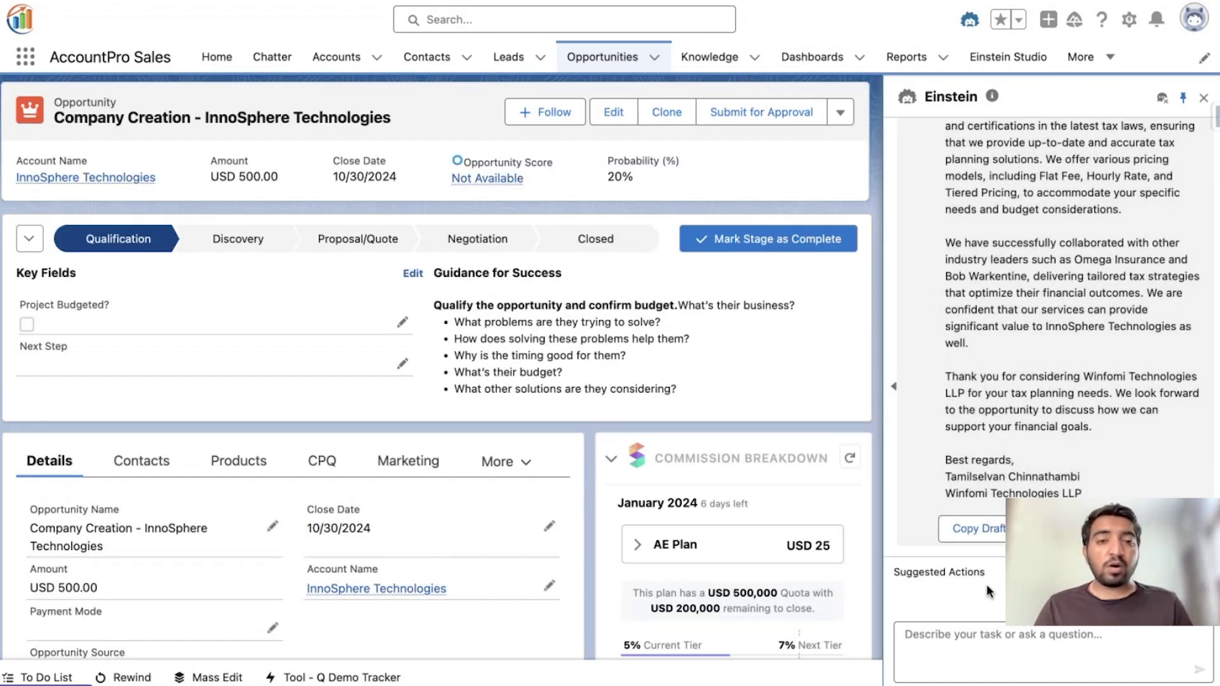